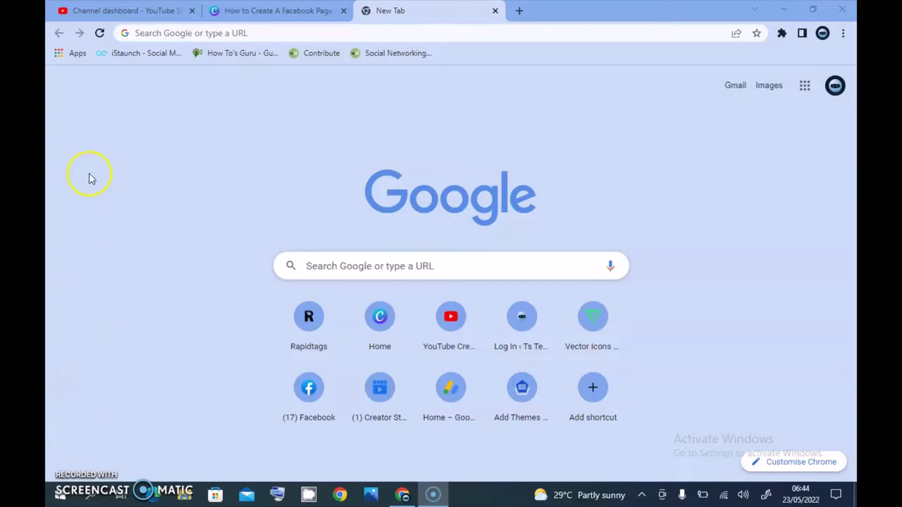
- Go to facebook.com in the empty browser tab
click(403, 31)
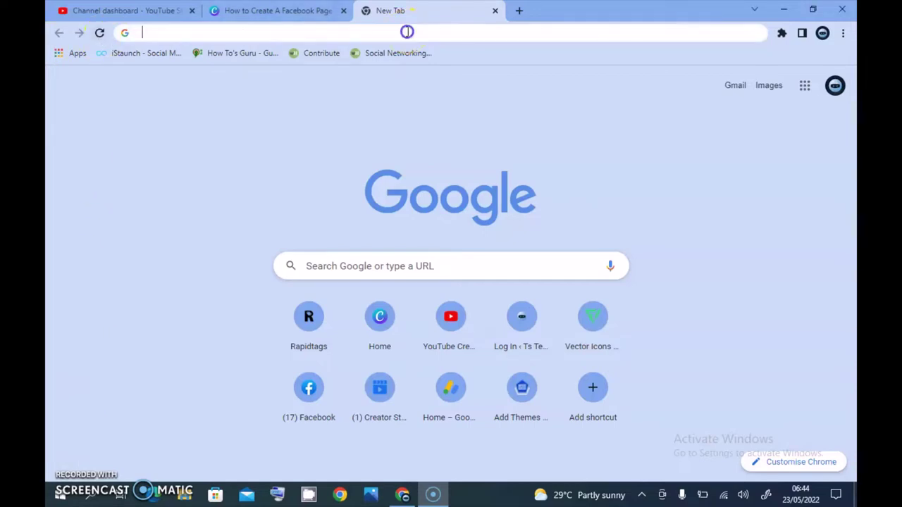
text(facebok)
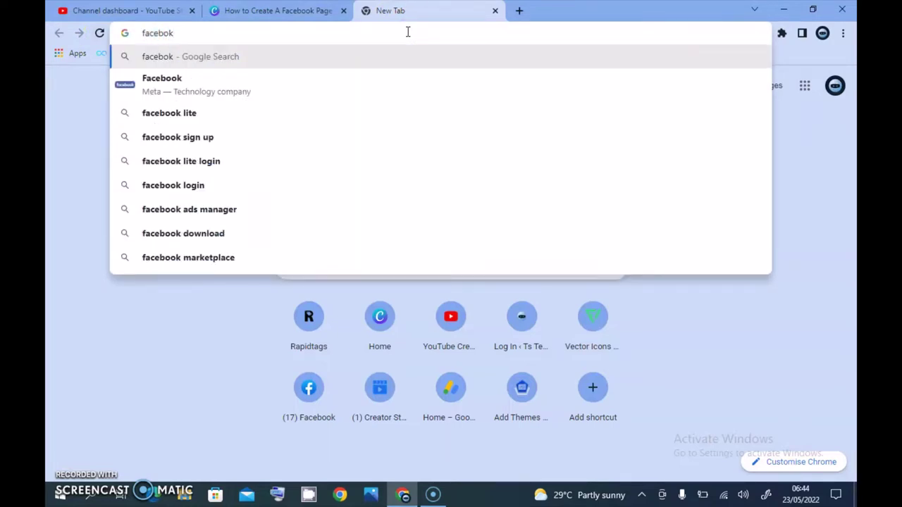
key(BackSpace)
text(ok)
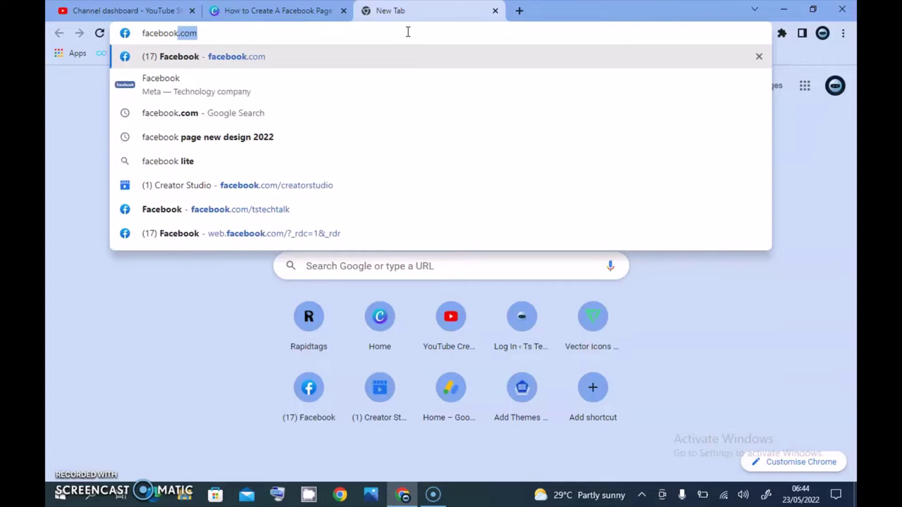
text(.com)
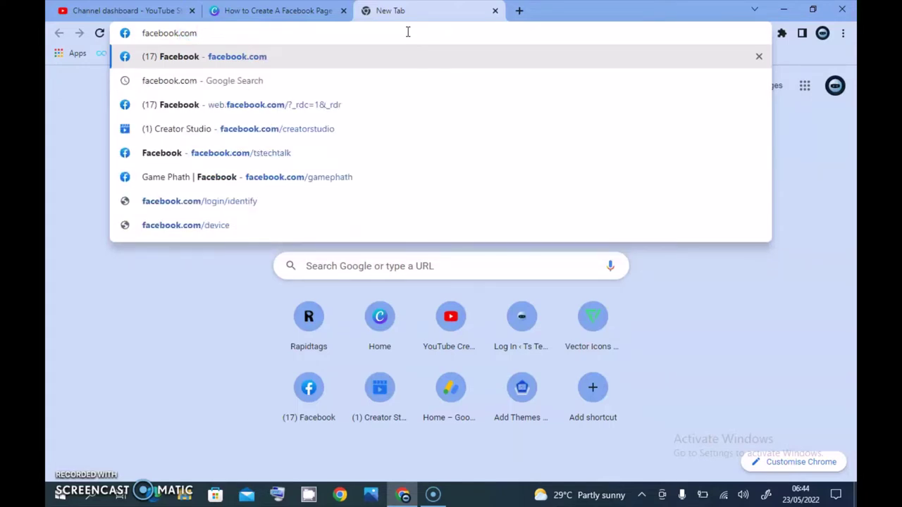
key(Return)
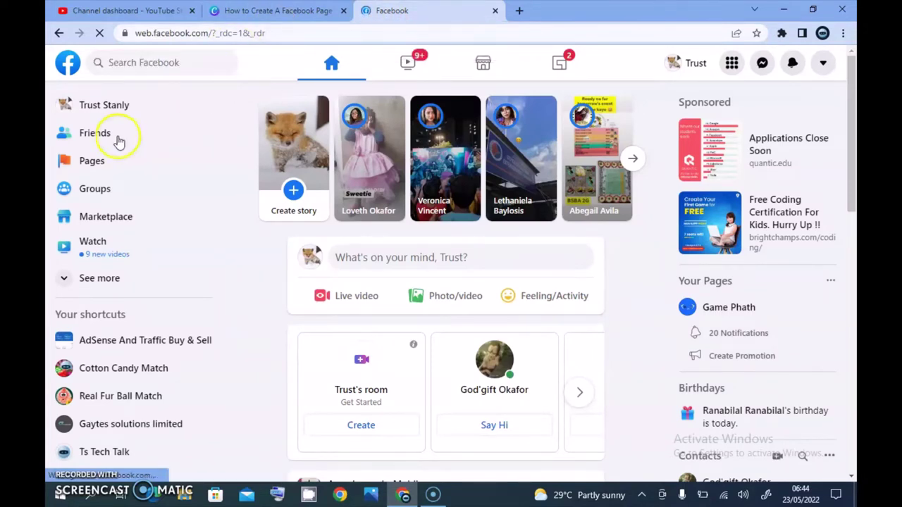
- Show the full list of managed Pages and open the Cotton Candy Match Page
click(93, 161)
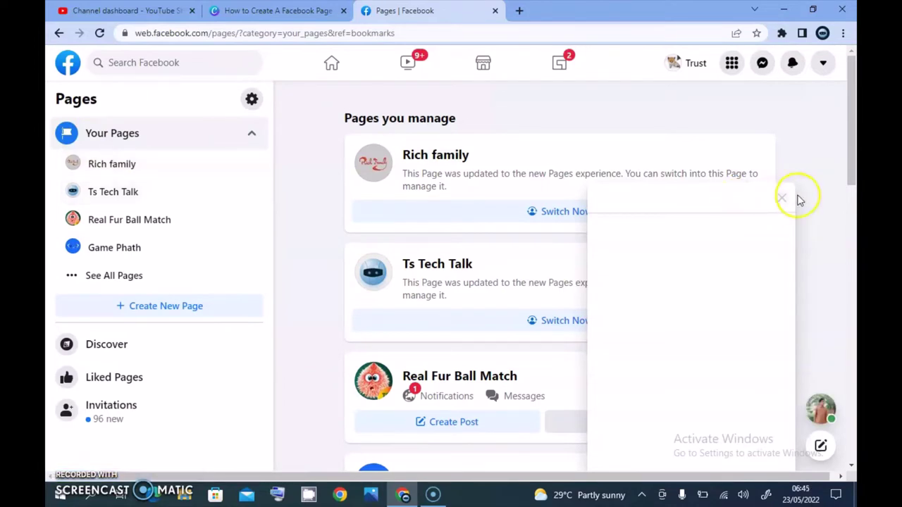
click(783, 199)
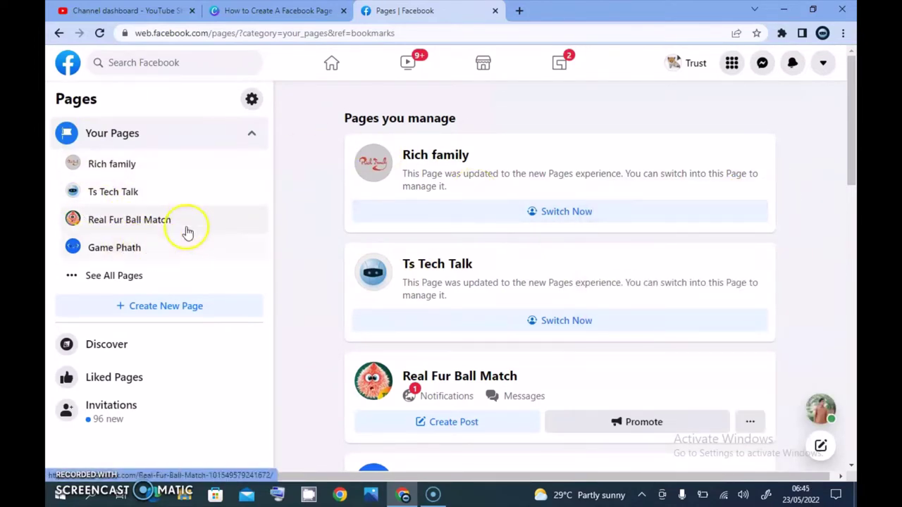
click(171, 278)
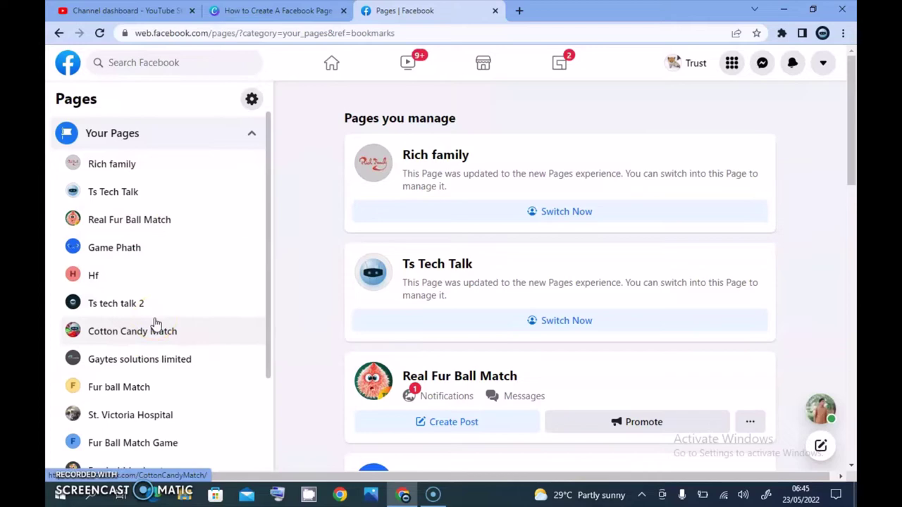
click(117, 339)
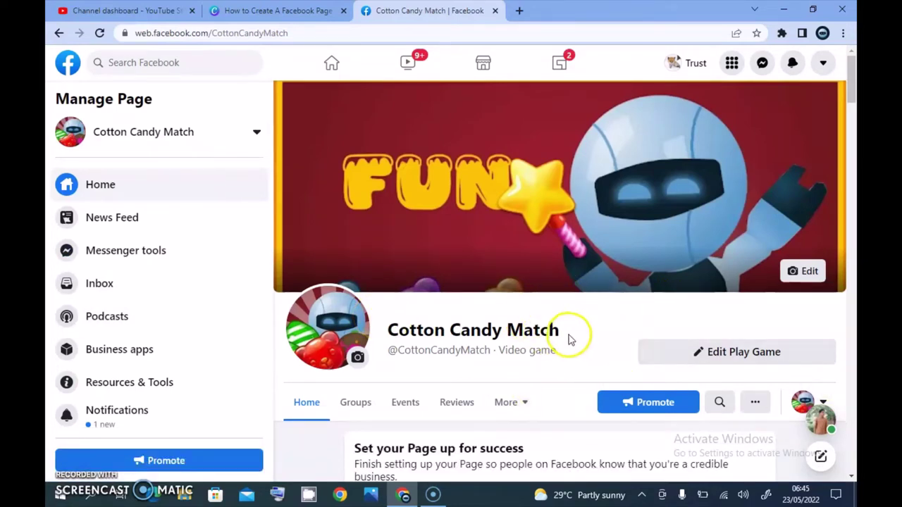
- Examine the Page's name and username, and view the options for its Play Game action button
drag(569, 338, 364, 334)
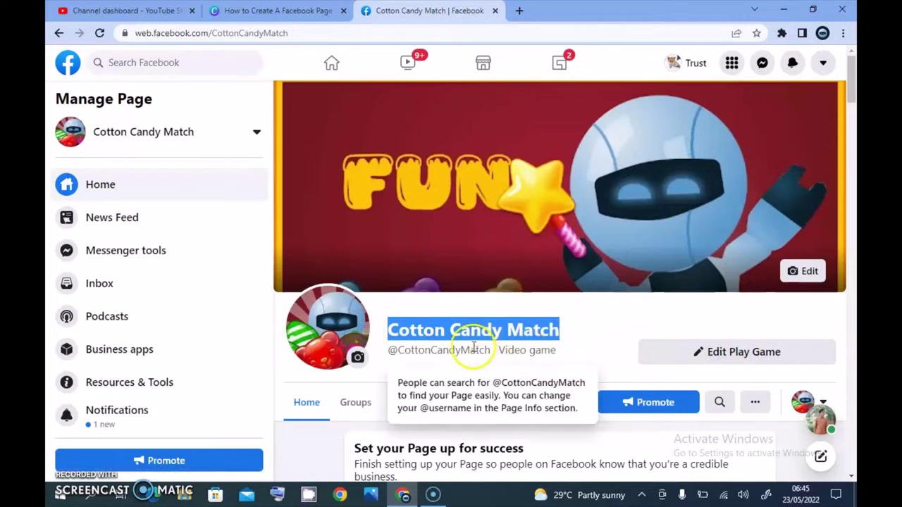
drag(486, 352, 391, 350)
click(611, 329)
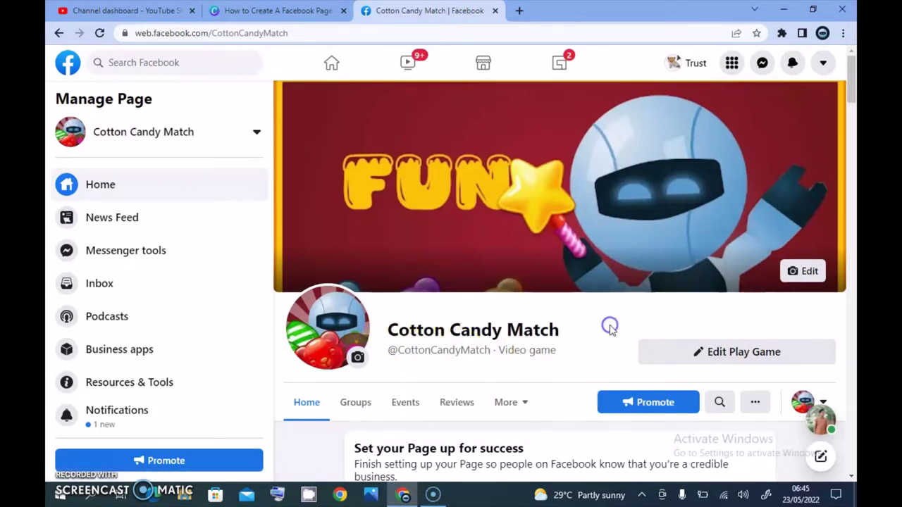
click(700, 355)
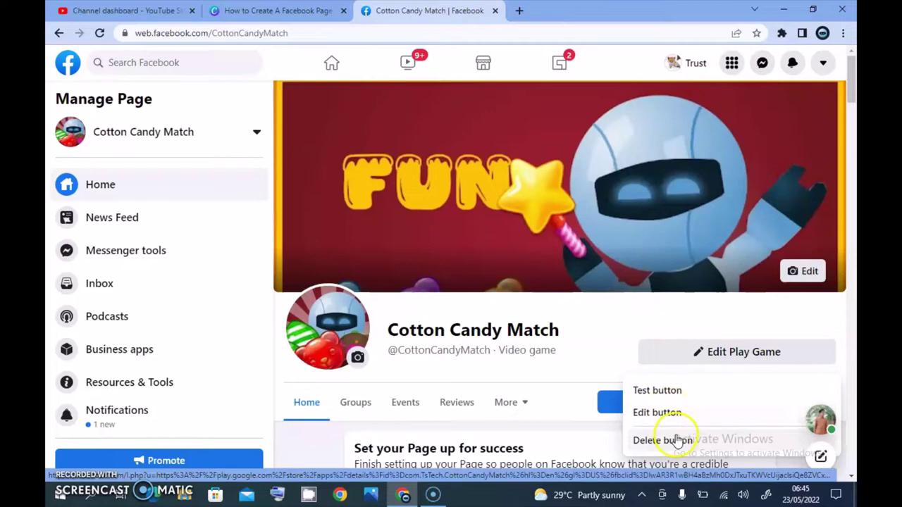
click(604, 320)
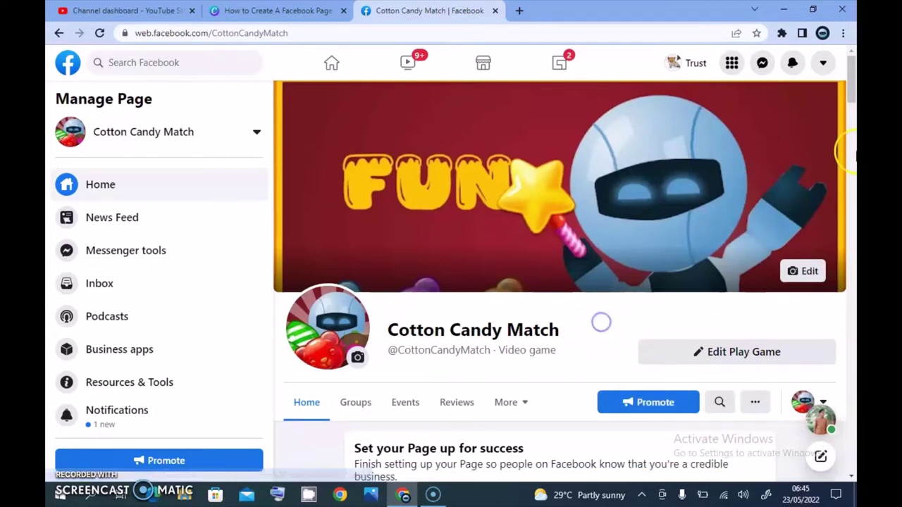
- Review the Page's management options and its progress under Set your Page up for success
drag(853, 73, 852, 98)
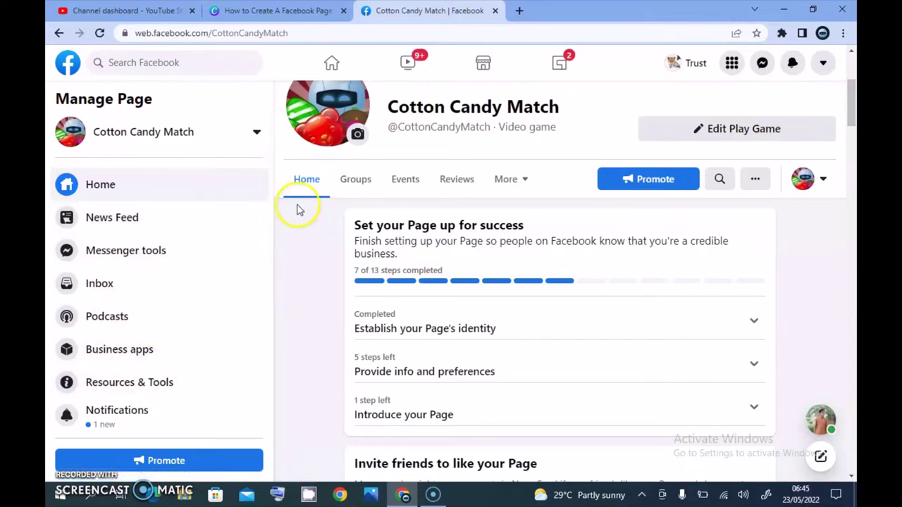
drag(268, 181, 266, 312)
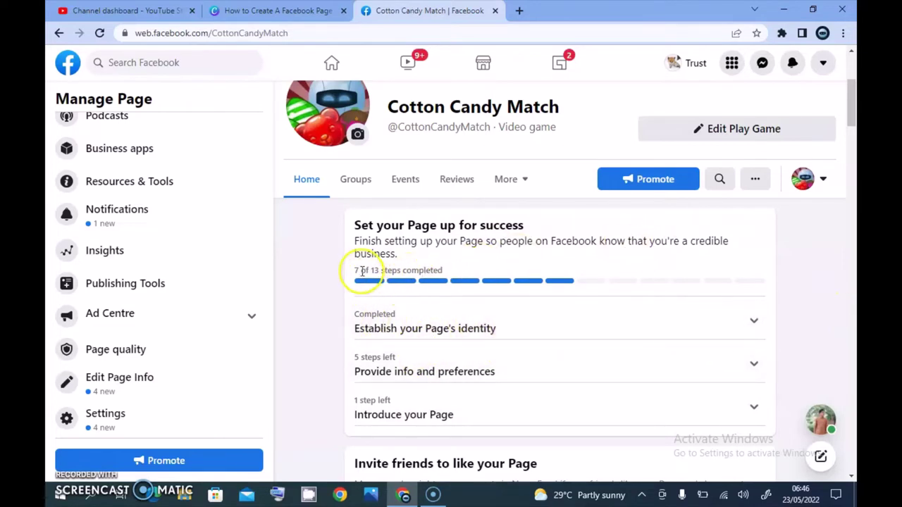
drag(359, 270, 568, 289)
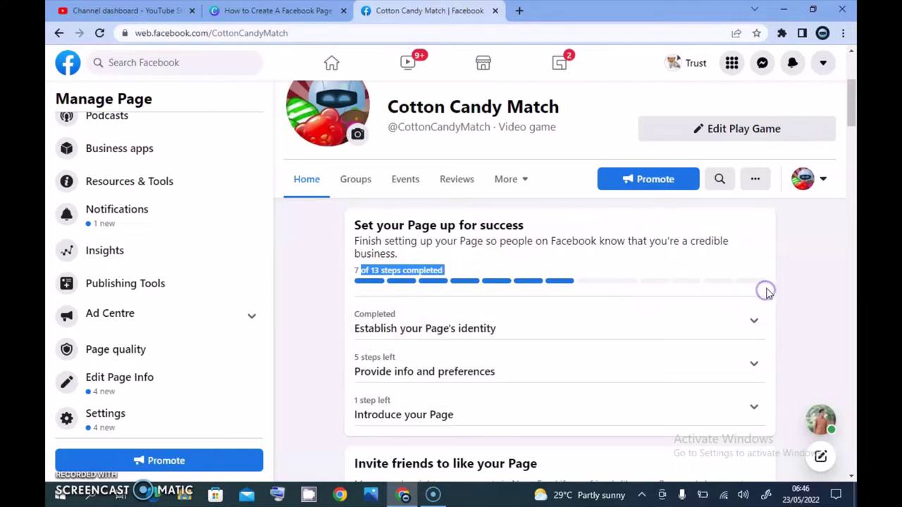
click(829, 265)
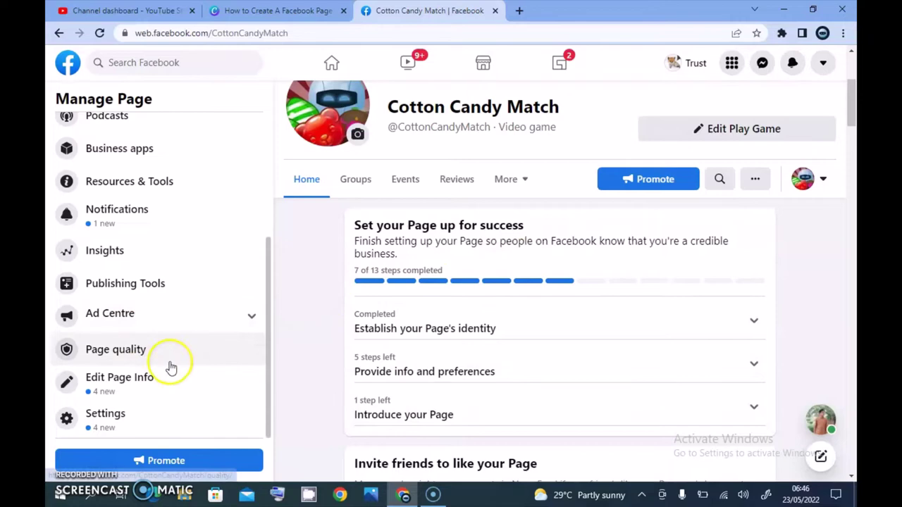
- Open the Page info for editing and review its fields, from name, username and description down to currency and other accounts
click(133, 386)
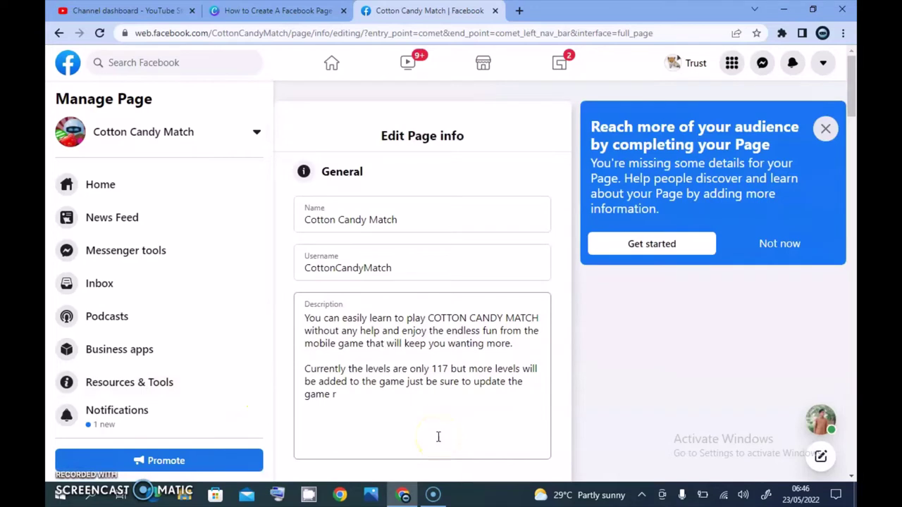
click(419, 221)
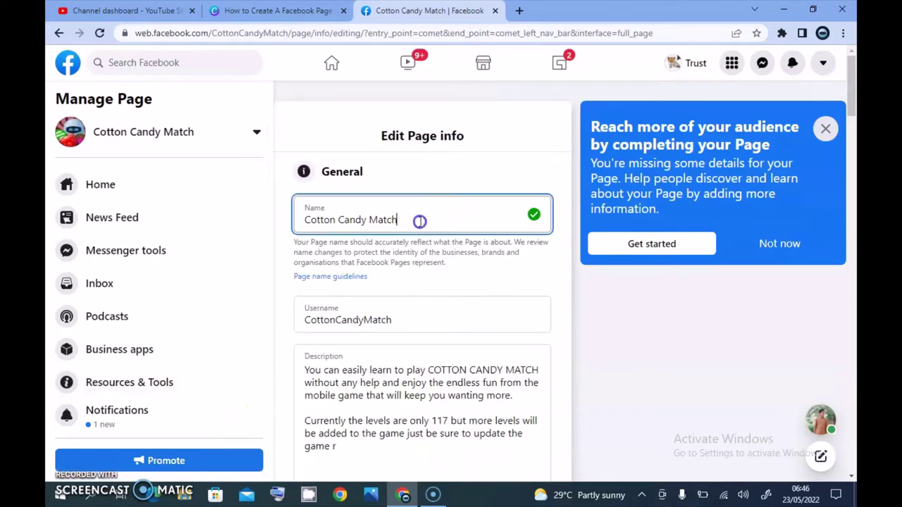
click(419, 315)
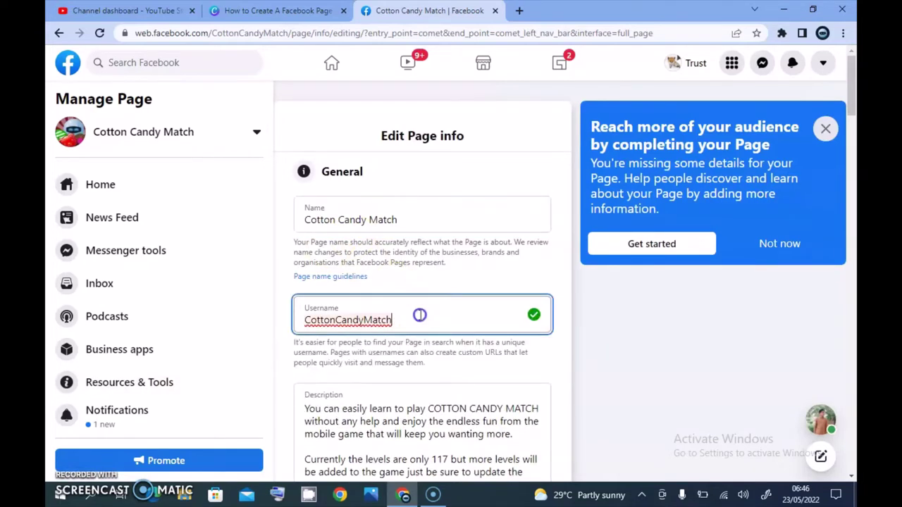
click(451, 434)
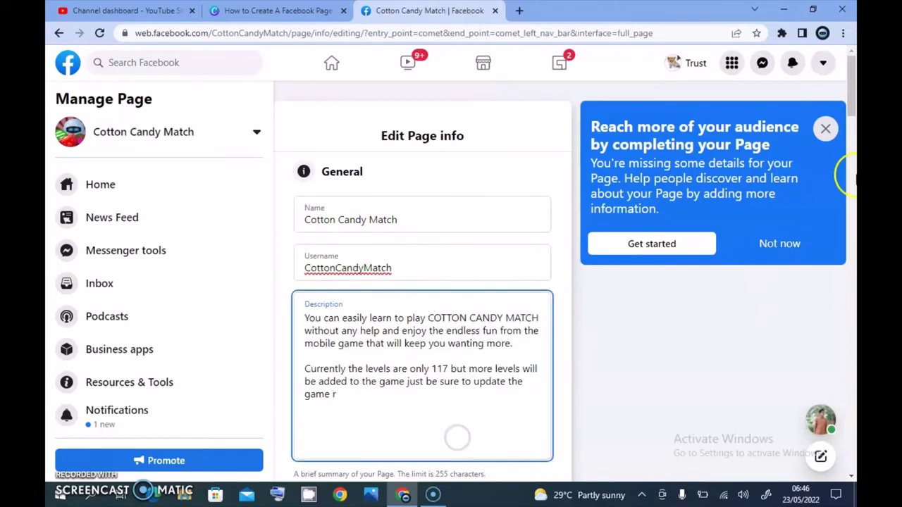
drag(854, 104, 855, 453)
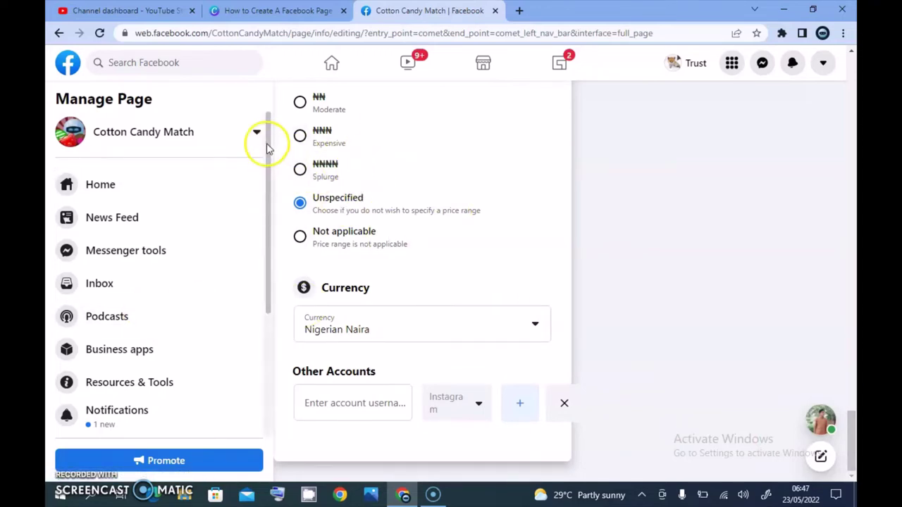
- Open the Page settings and review the General settings from Page visibility down to Remove Page
drag(267, 145, 272, 348)
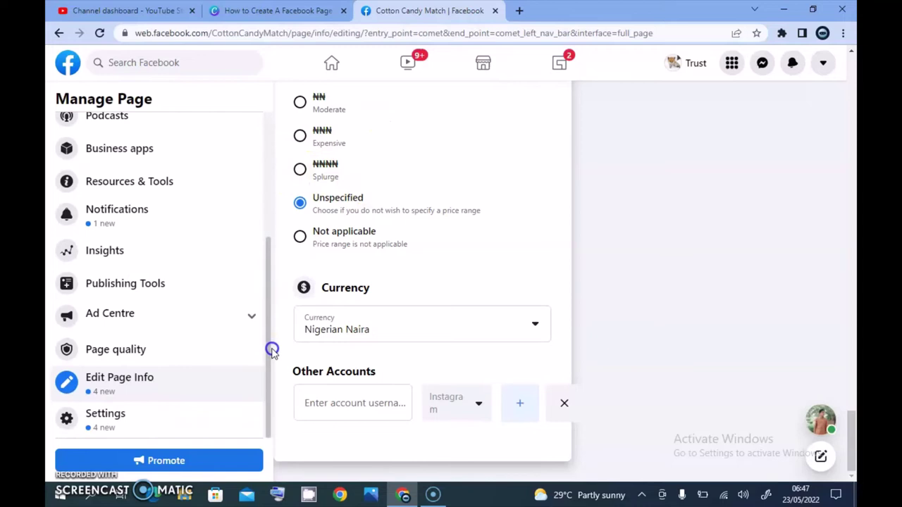
click(128, 423)
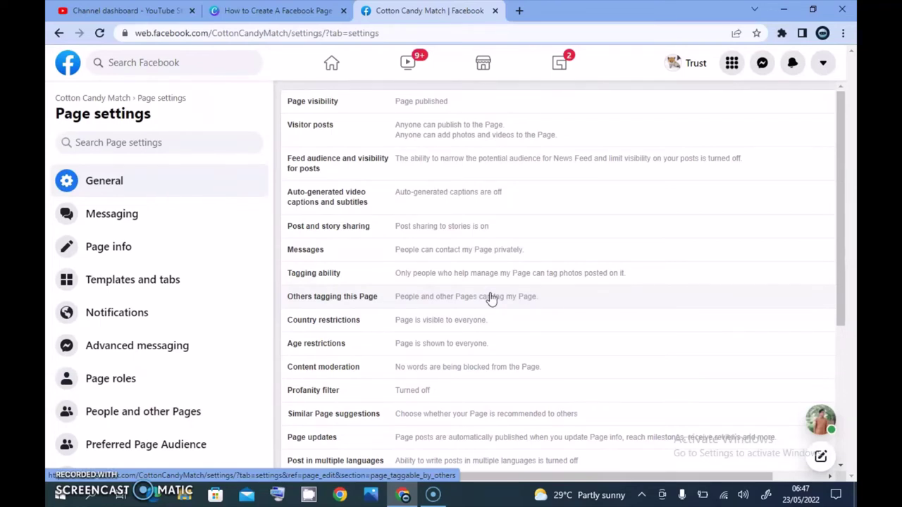
click(427, 103)
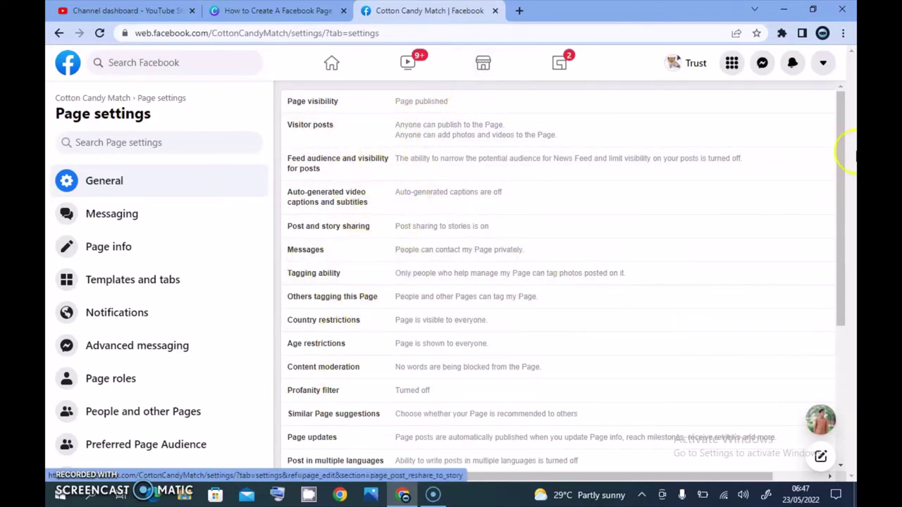
drag(841, 145, 854, 322)
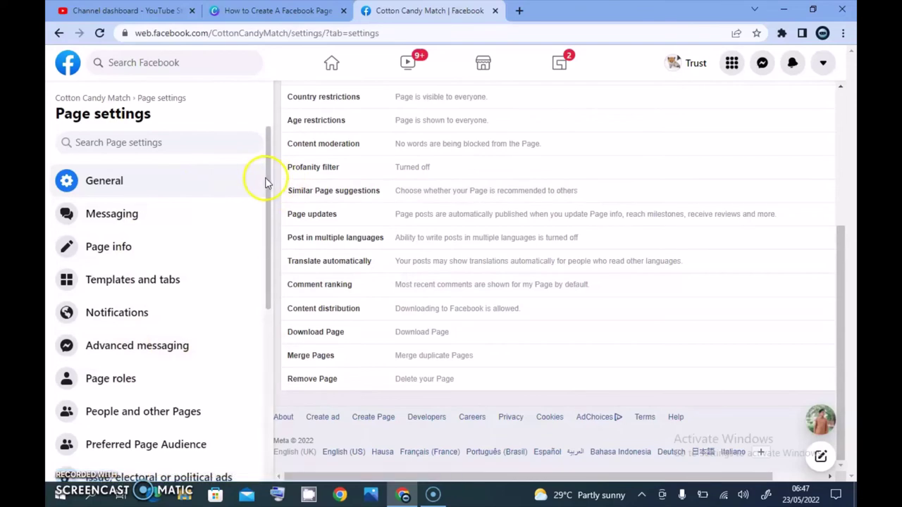
- View the Page info settings, and examine the template and the full list of tabs in Templates and tabs
mouse_move(266, 183)
mouse_down()
mouse_move(261, 363)
mouse_move(263, 167)
mouse_up()
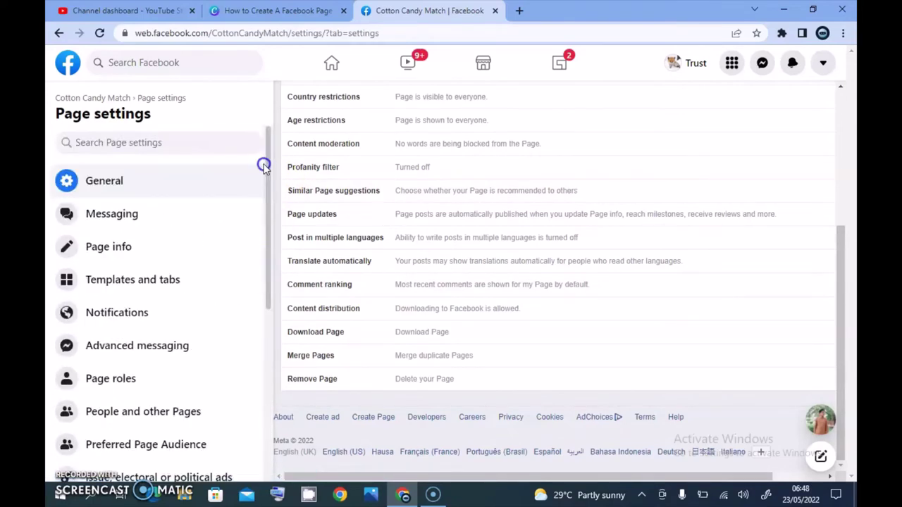
click(118, 253)
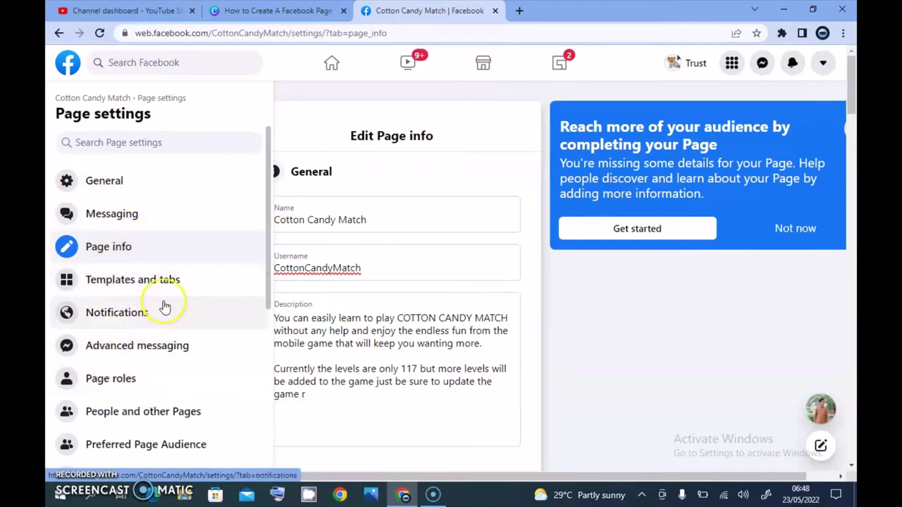
click(144, 285)
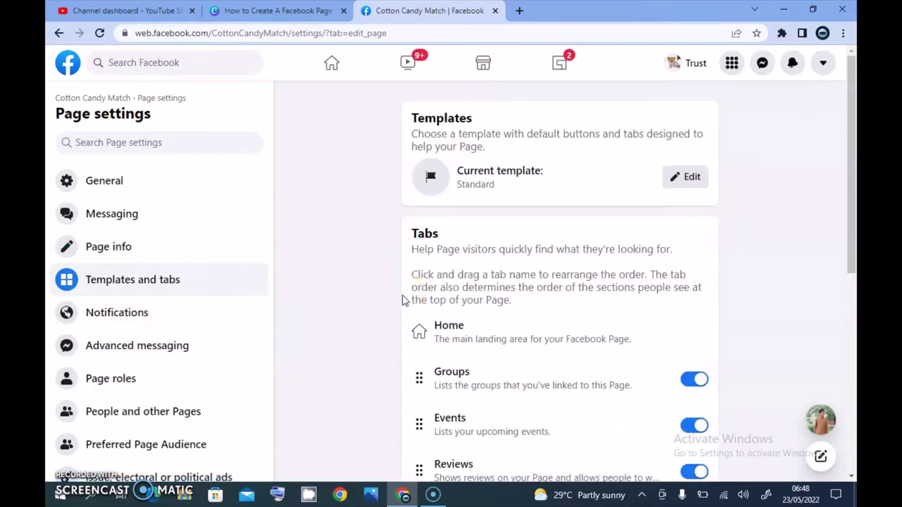
drag(853, 182, 854, 388)
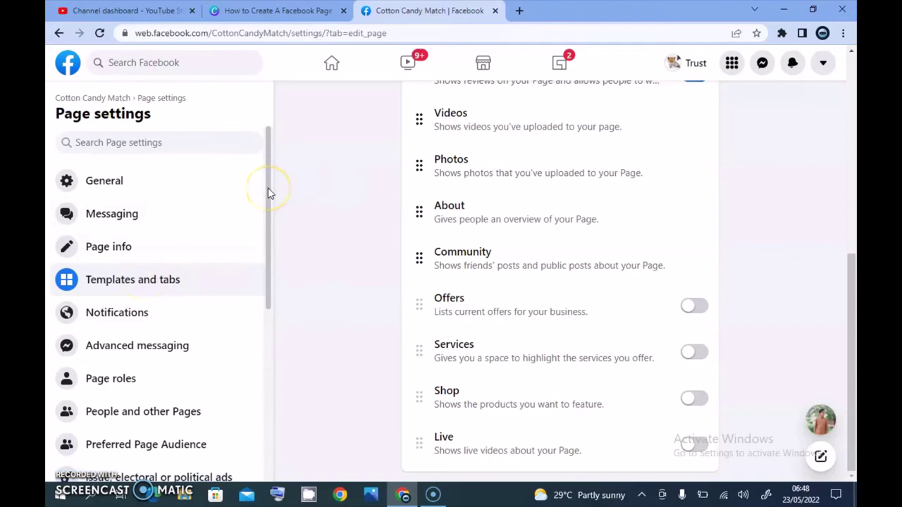
- Look through the remaining Page settings categories down to Activity log, and return to the Facebook home feed
drag(267, 189, 267, 246)
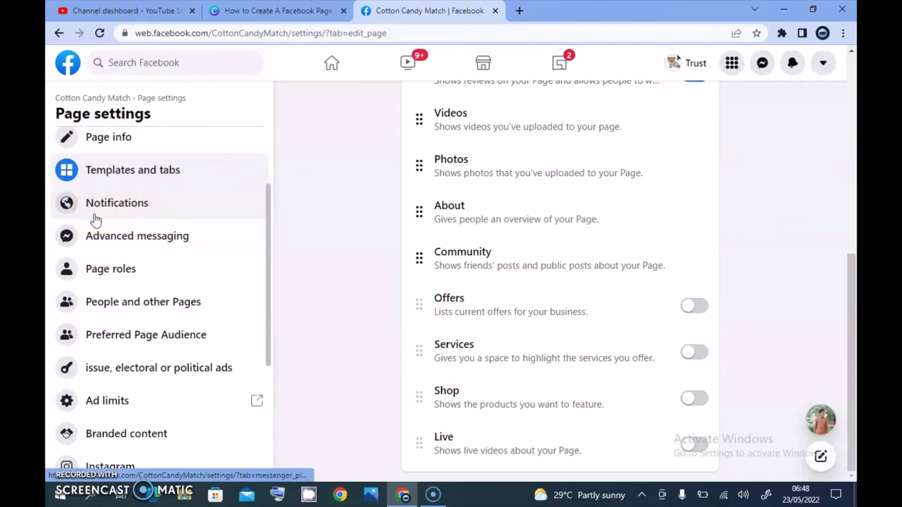
click(133, 245)
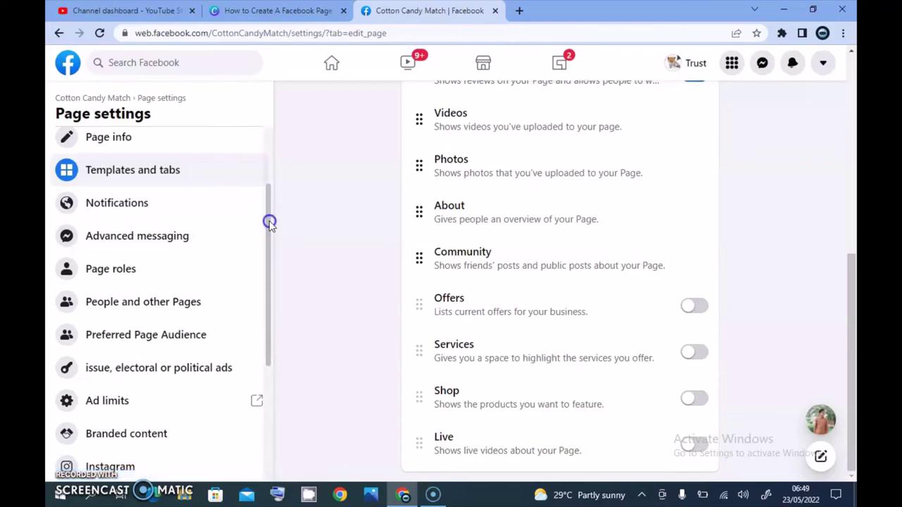
drag(268, 221, 286, 375)
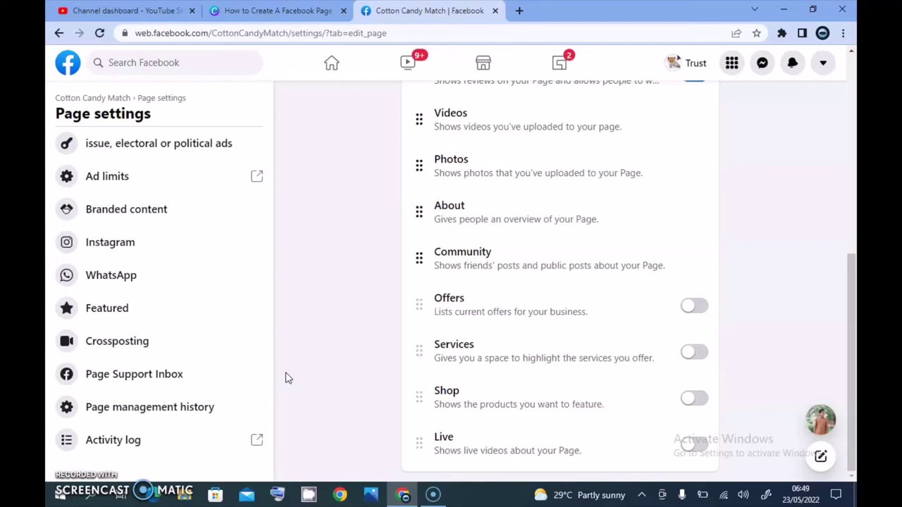
click(270, 378)
drag(272, 378, 294, 153)
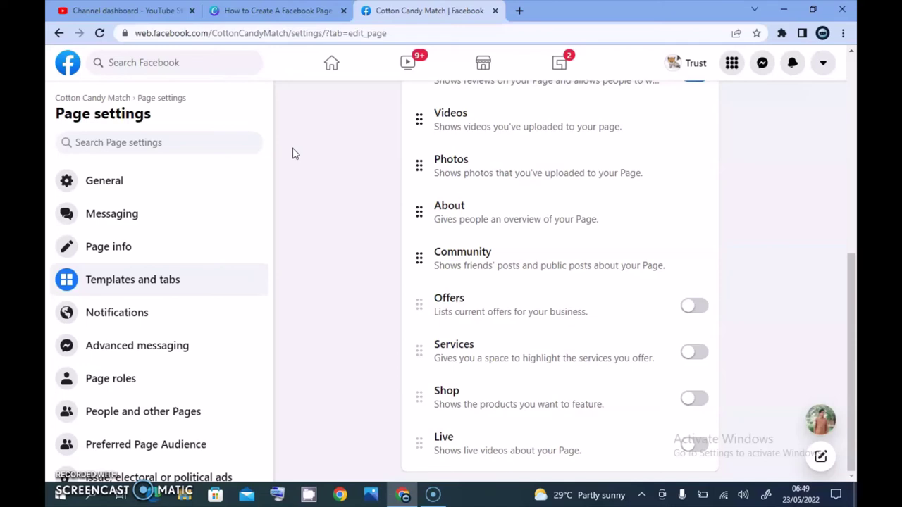
click(353, 67)
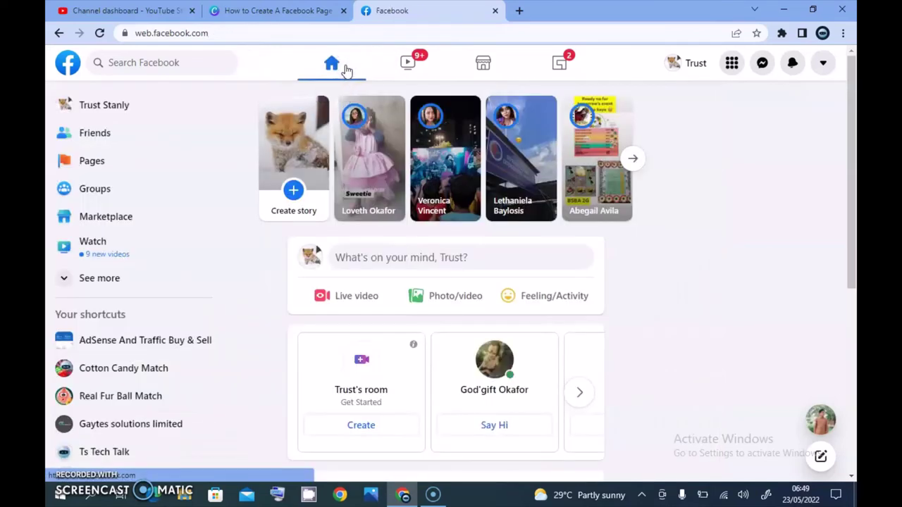
- Show all managed Pages from the home feed and open the Cotton Candy Match Page for management
click(98, 169)
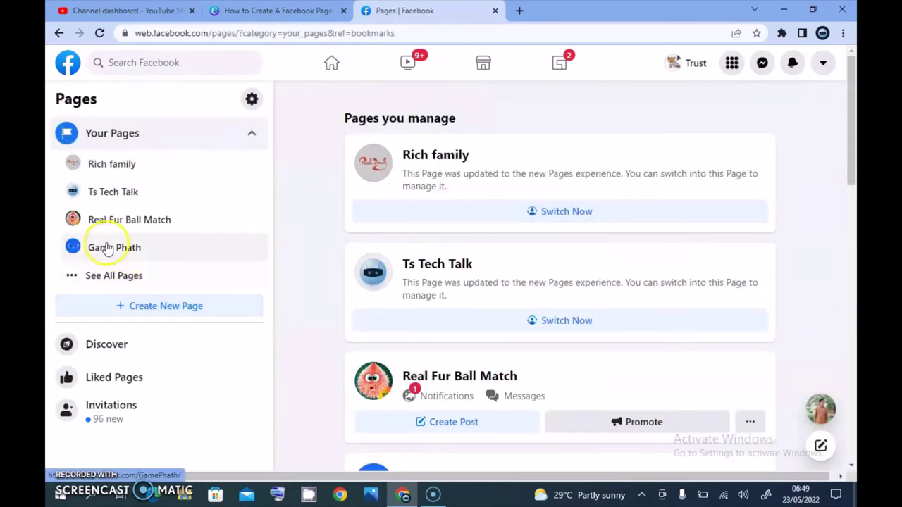
click(116, 274)
click(102, 328)
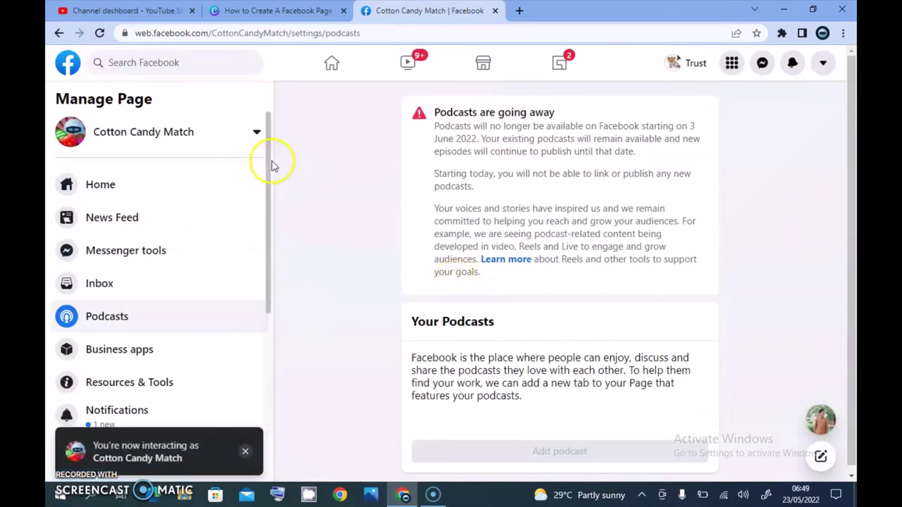
- Open the Cotton Candy Match Page settings and look through the settings categories from General down to Activity log
drag(268, 157, 270, 301)
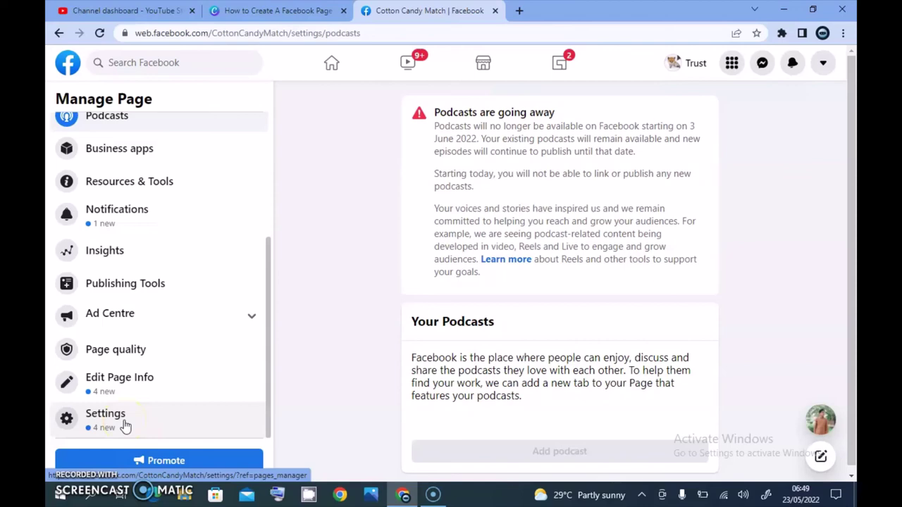
click(124, 425)
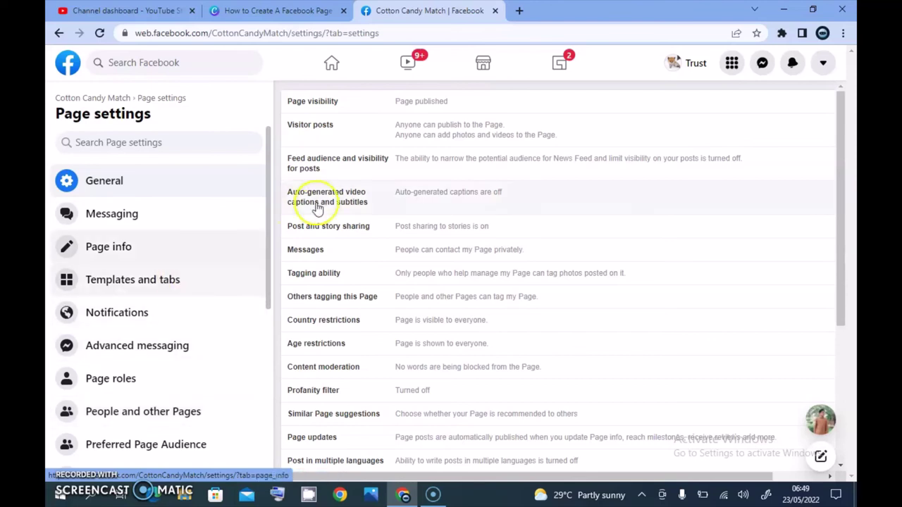
scroll(270, 171, down, 1)
scroll(277, 363, down, 3)
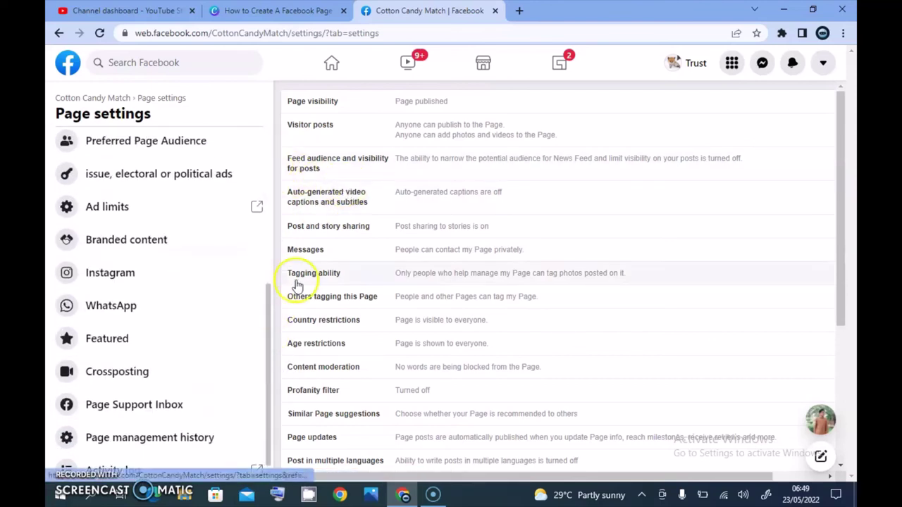
scroll(274, 207, up, 5)
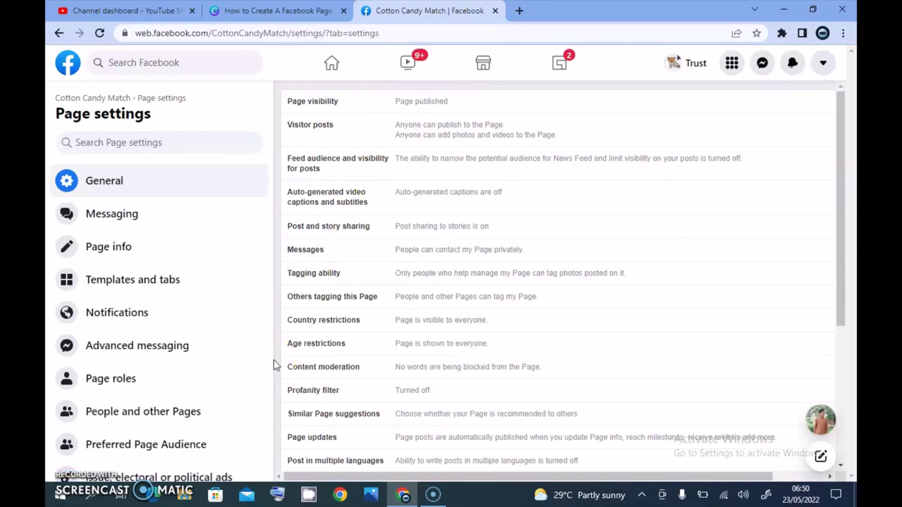
scroll(165, 392, down, 5)
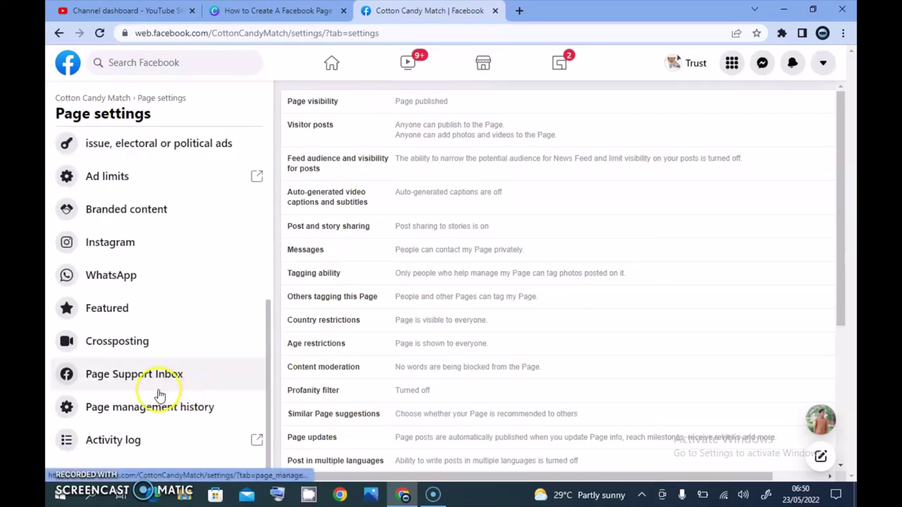